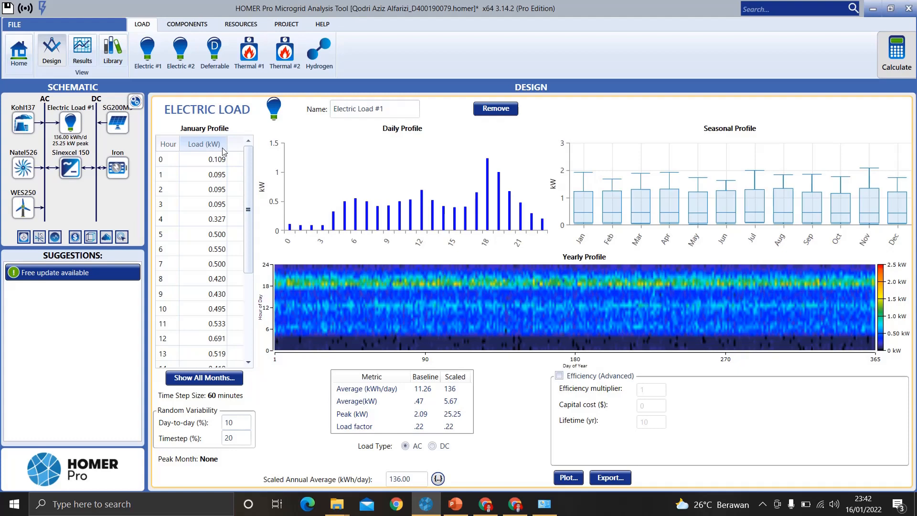
Examine Electric Load #1's hourly January profile and its yearly load data for all months.
scroll(205, 217, "down", 4)
scroll(205, 218, "up", 4)
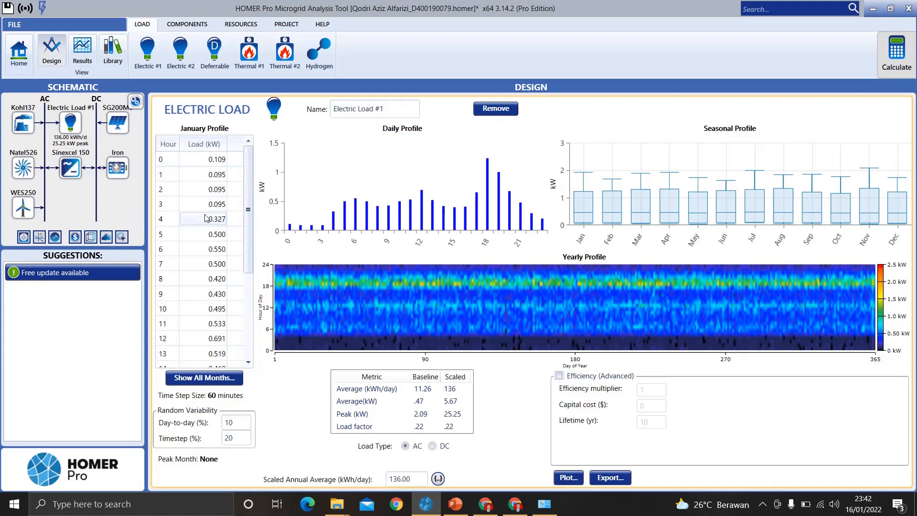
scroll(221, 190, "down", 4)
scroll(221, 189, "up", 4)
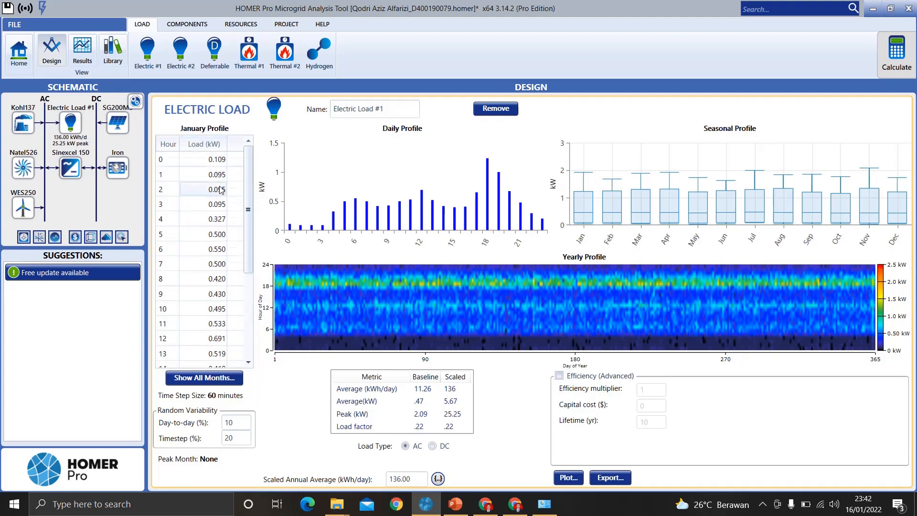
left_click(219, 376)
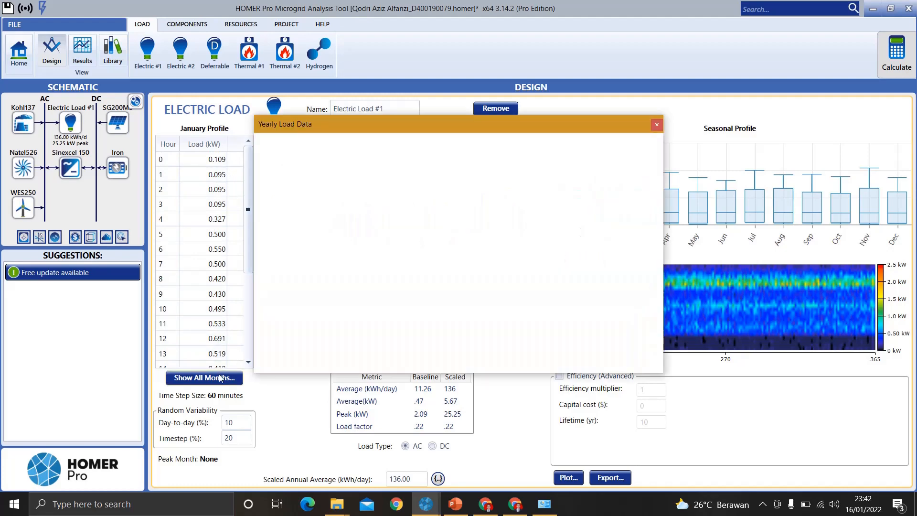
scroll(553, 228, "down", 4)
scroll(553, 227, "up", 4)
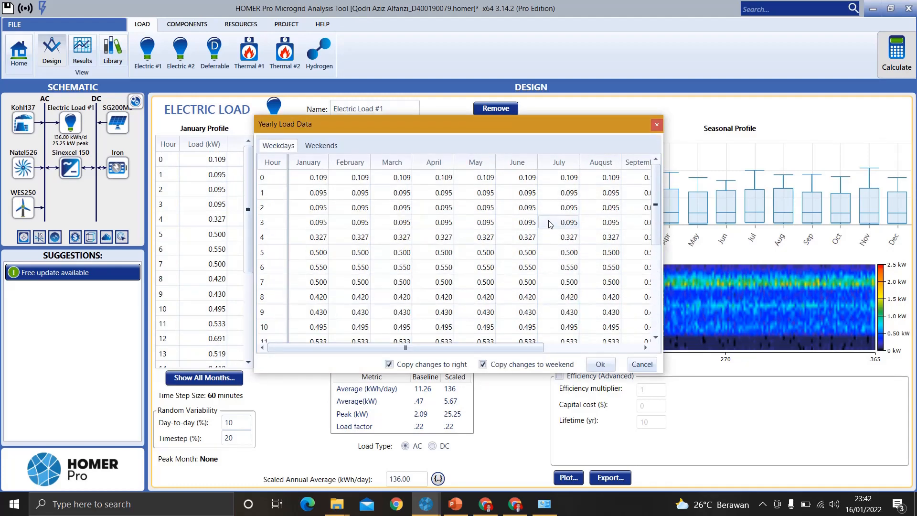
left_click(656, 125)
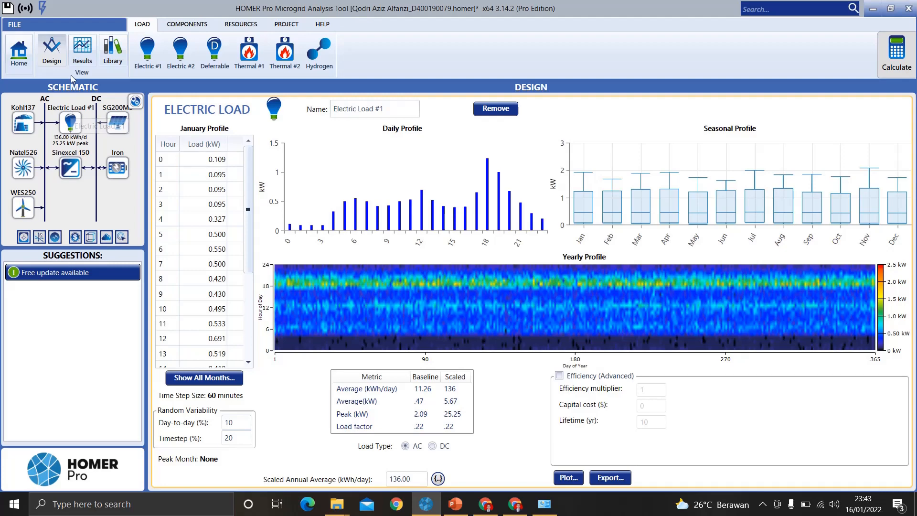
Review the Kohler 137kW generator's settings and consult the Perhitungan Beban slide in PowerPoint before returning to HOMER Pro.
left_click(24, 123)
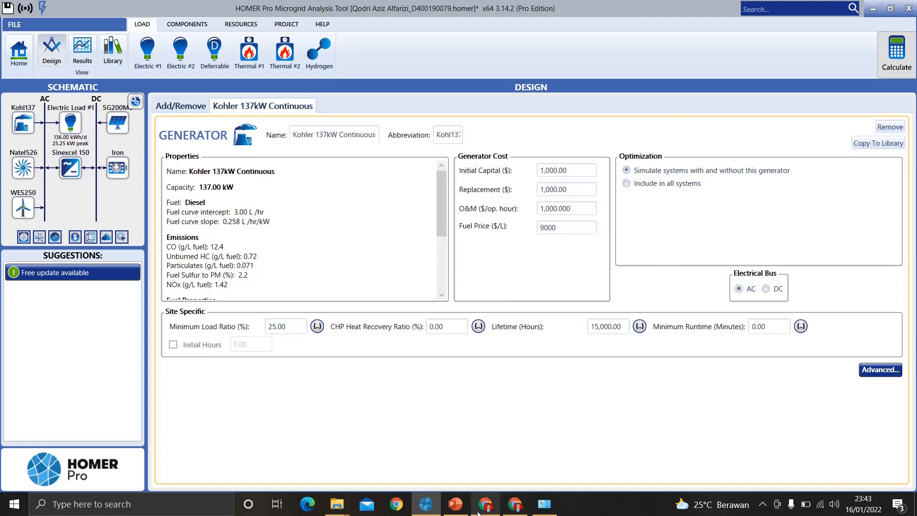
left_click(459, 507)
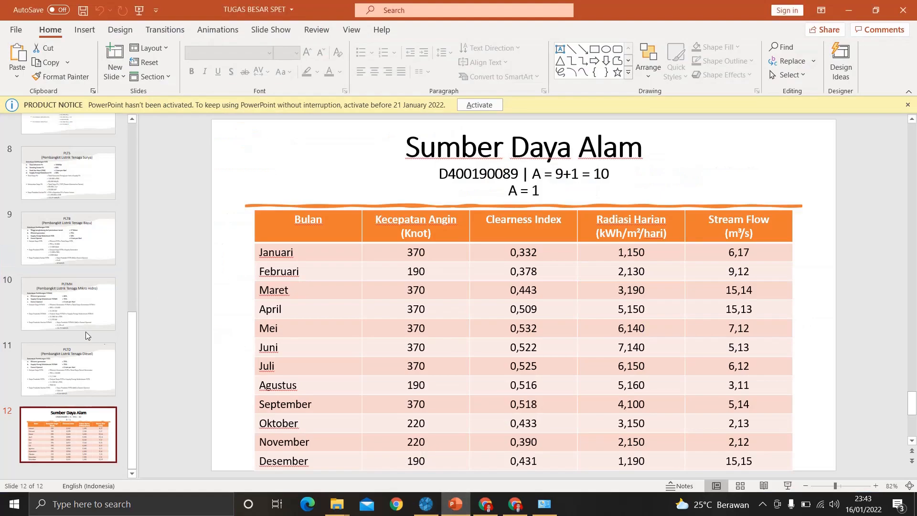
scroll(71, 310, "up", 3)
left_click(56, 261)
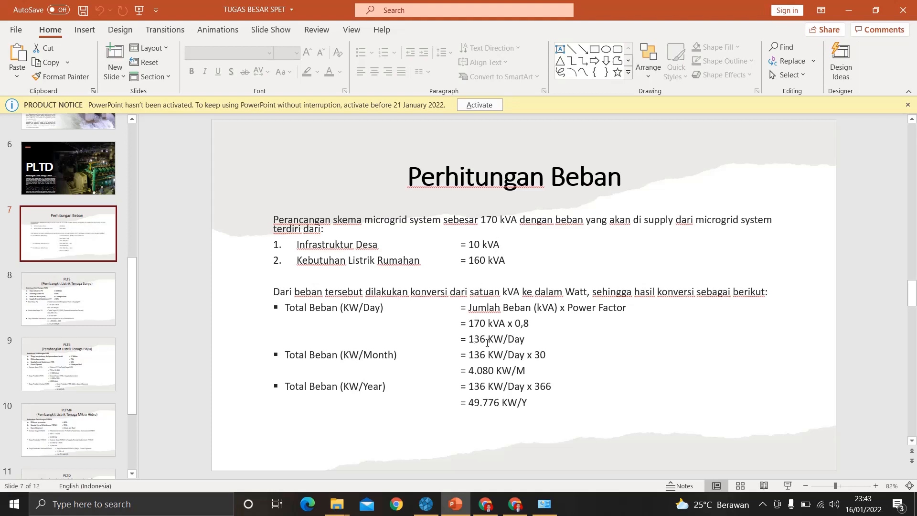
left_click(430, 507)
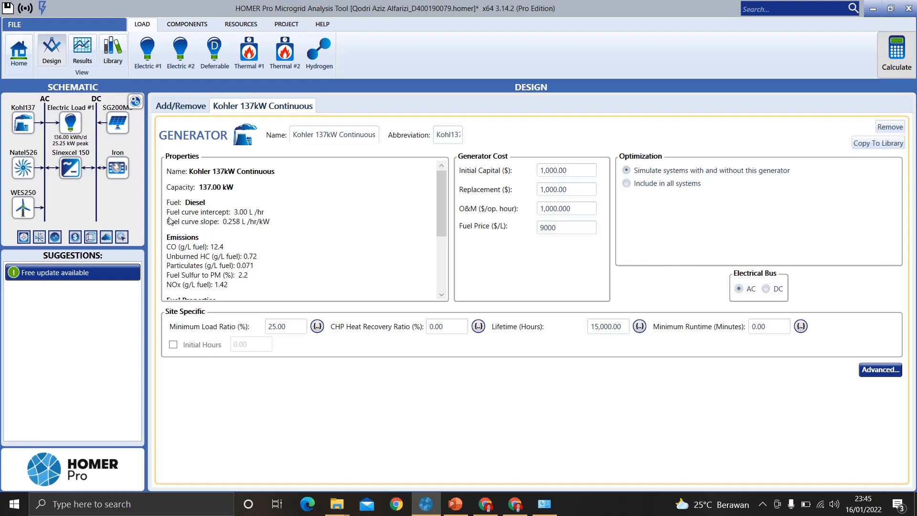
Review the Natel hydro turbine's settings and browse the available hydro models without changing the selection.
left_click(23, 168)
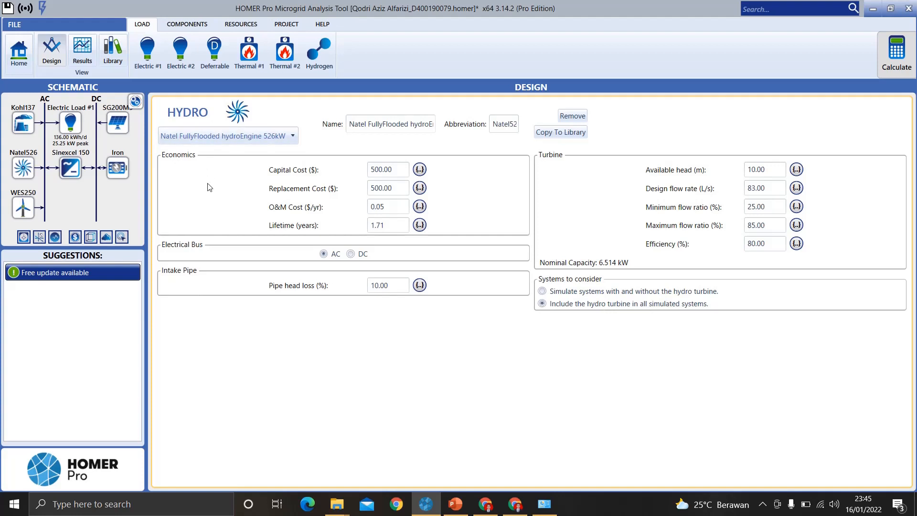
left_click(285, 142)
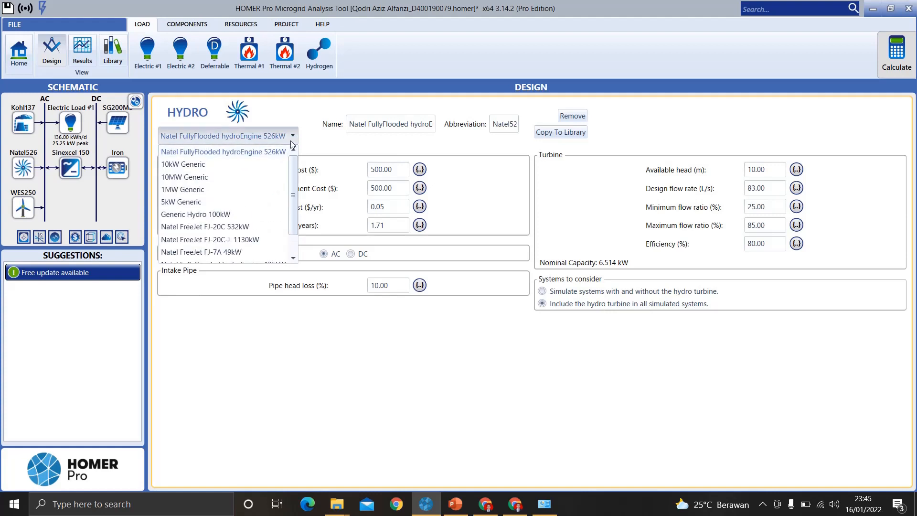
scroll(275, 170, "down", 1)
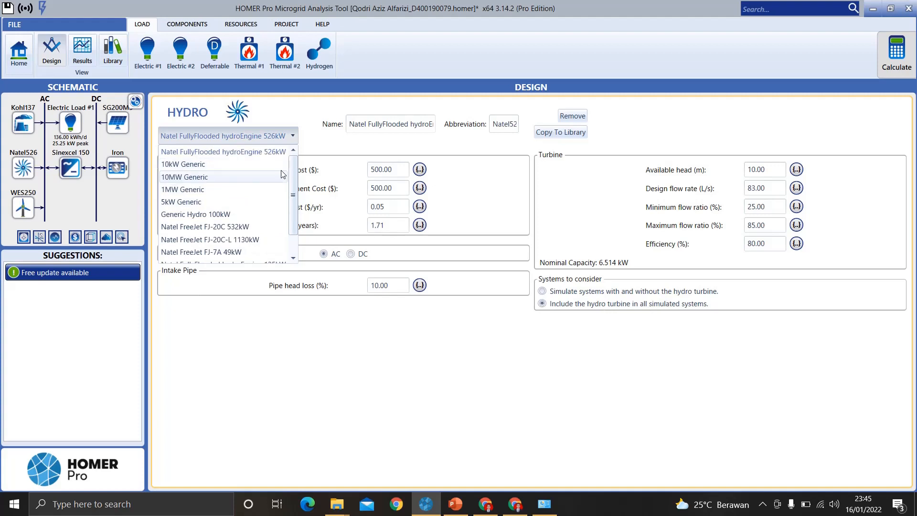
scroll(286, 170, "up", 1)
left_click(294, 144)
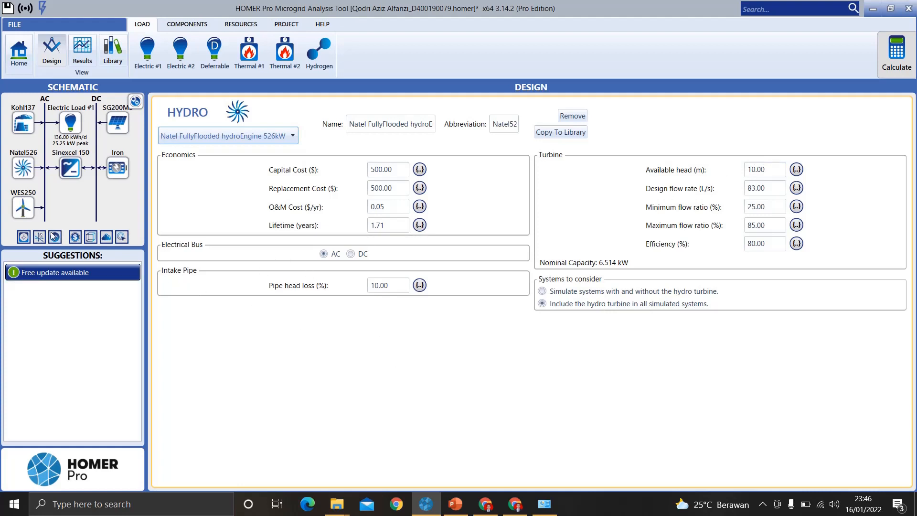
Review the design settings of the WES 30 wind turbine, Peimar PV, Iron Edison battery and Sinexcel converter.
left_click(23, 206)
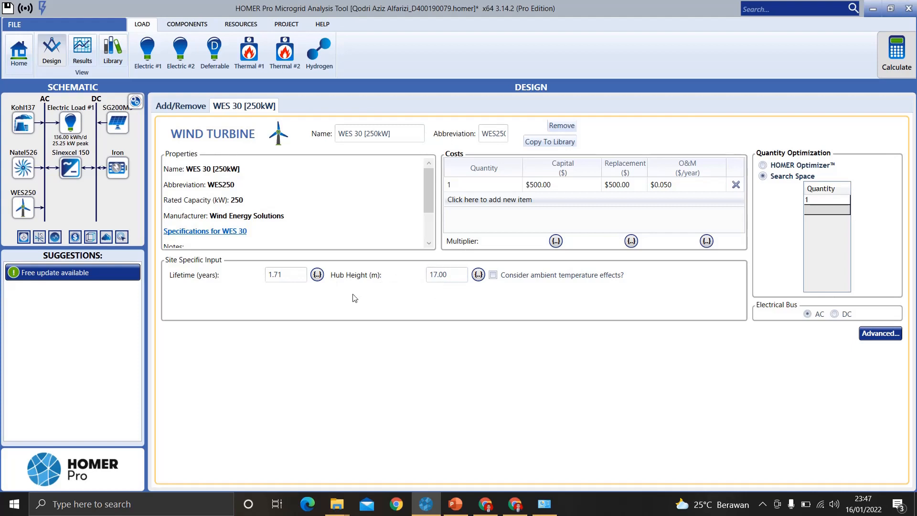
left_click(117, 123)
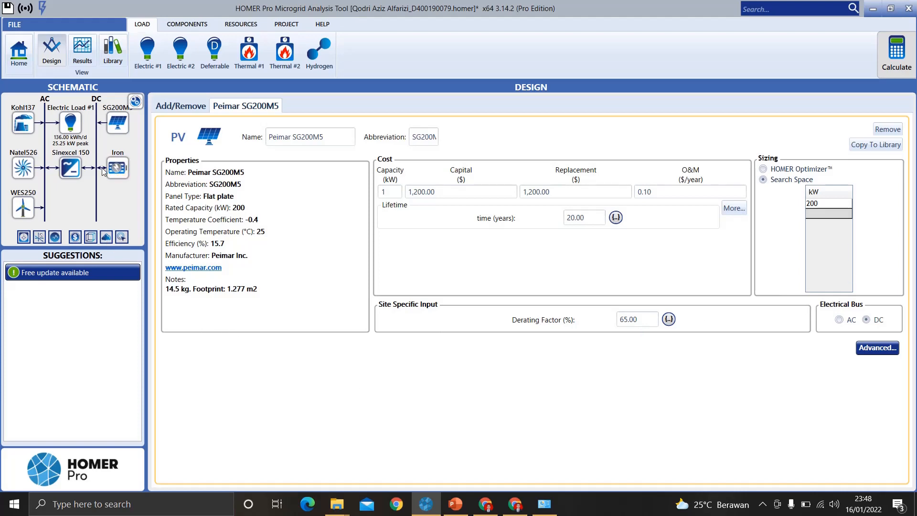
left_click(118, 172)
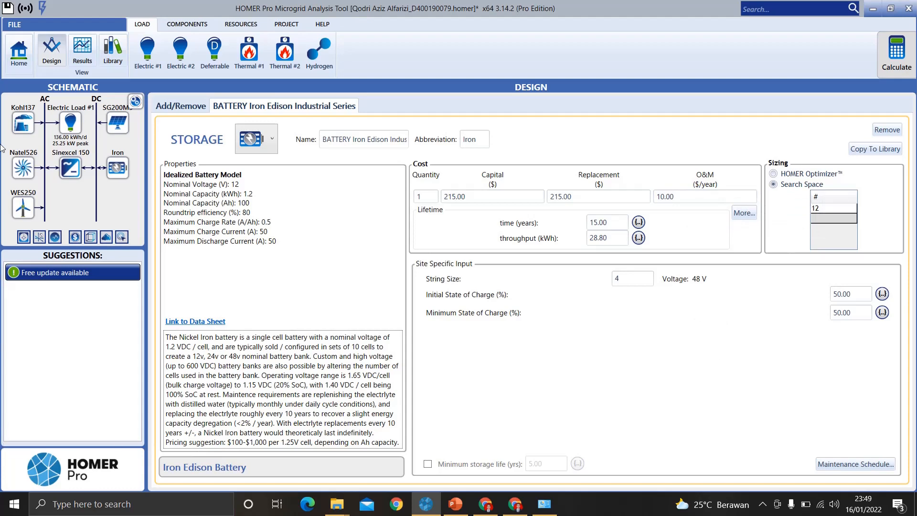
left_click(78, 176)
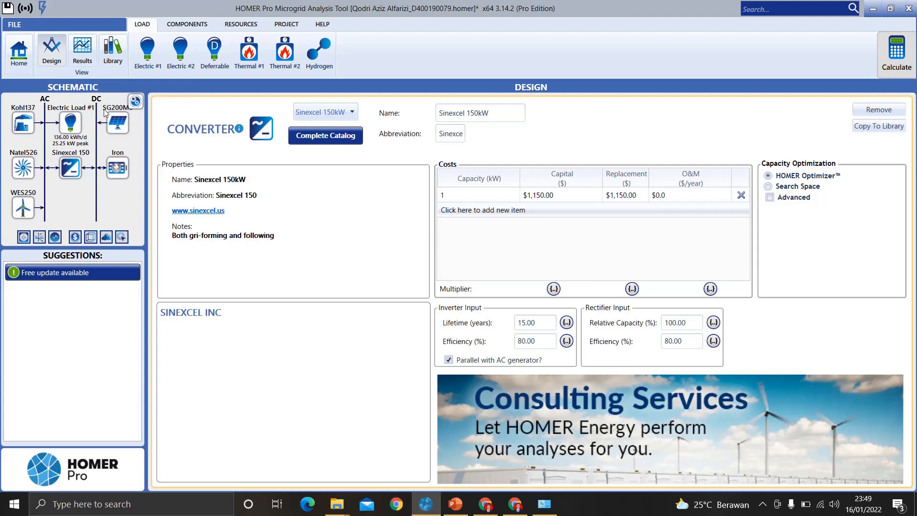
Open the simulation results of the optimized system that includes the Kohler generator and examine its battery and electrical production details.
left_click(76, 55)
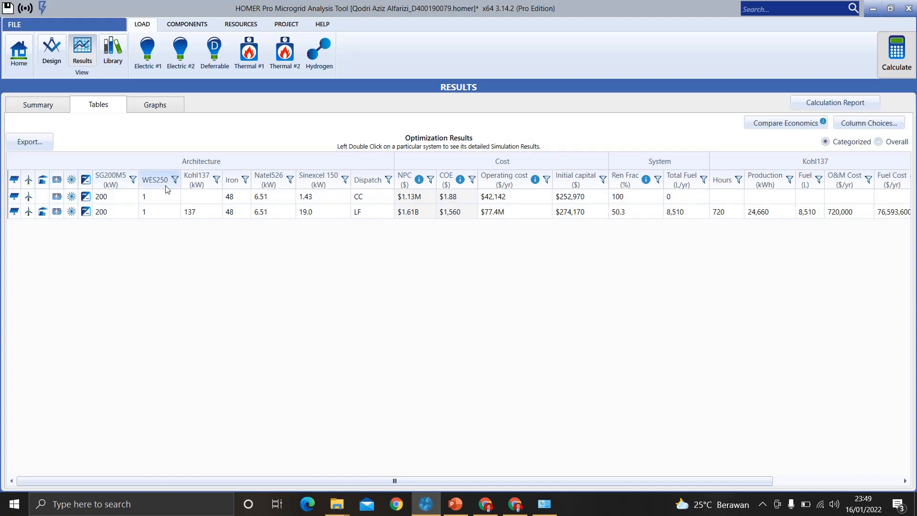
double_click(169, 213)
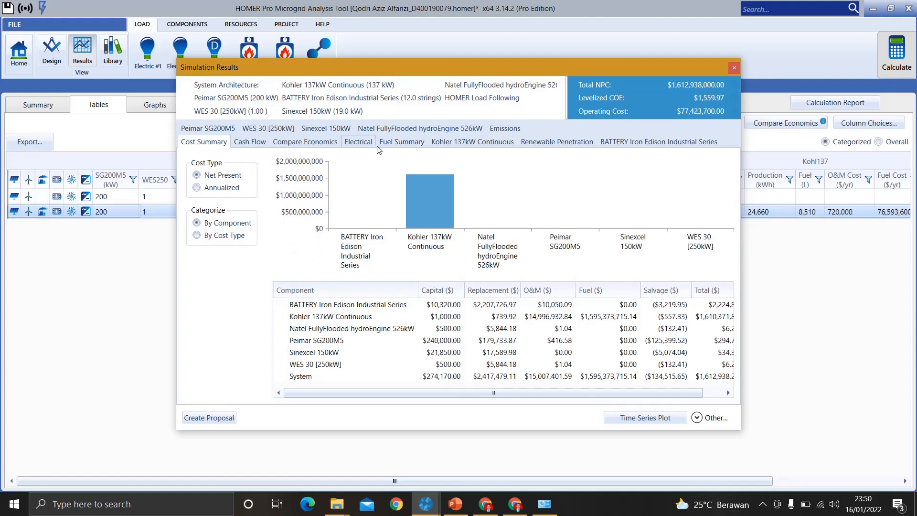
left_click(623, 142)
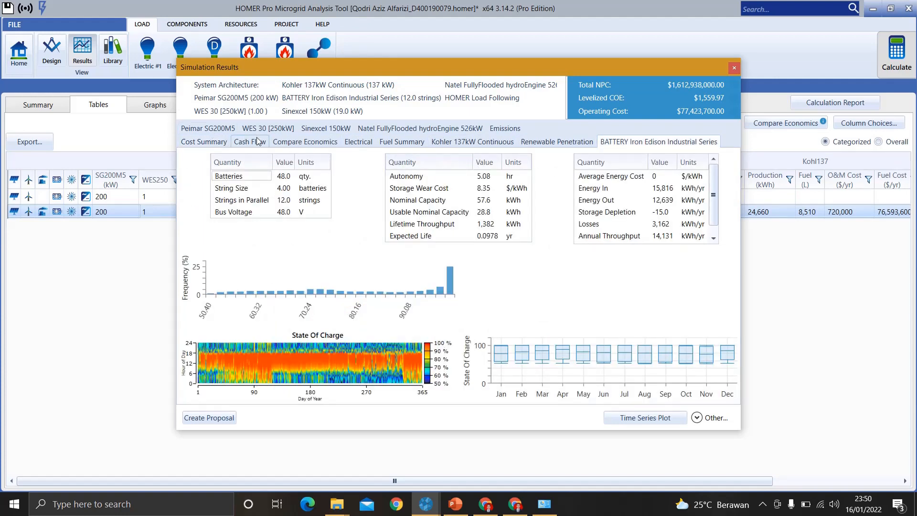
left_click(353, 144)
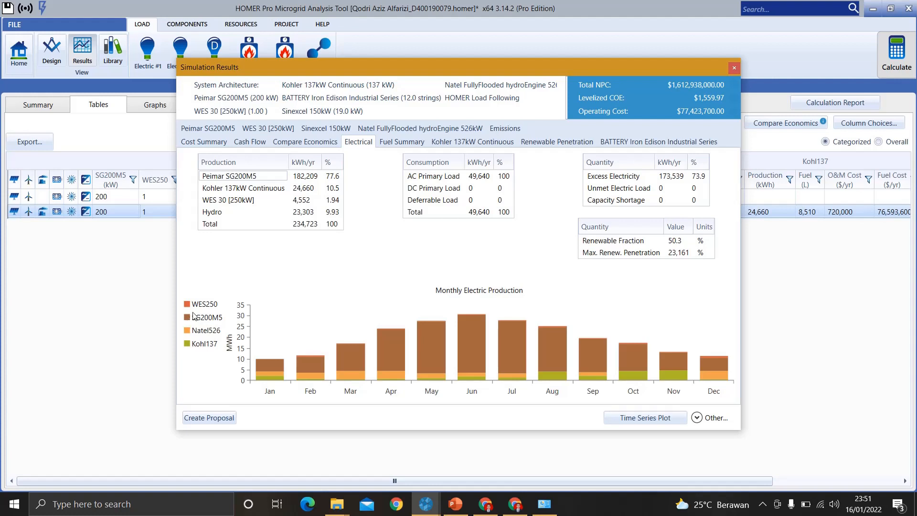
mouse_move(477, 337)
Examine the simulated output of the Peimar PV, WES 30 wind turbine, Sinexcel converter and Natel hydro turbine.
left_click(201, 129)
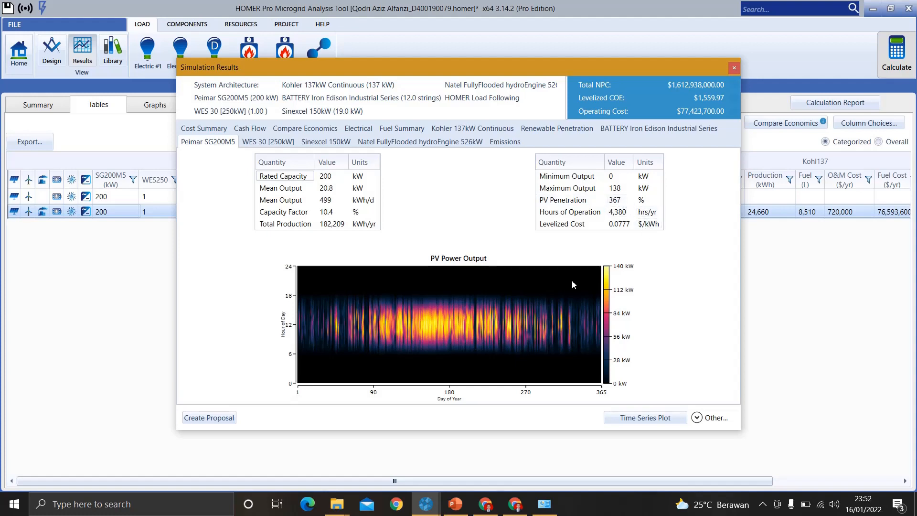
mouse_move(339, 341)
left_click(274, 145)
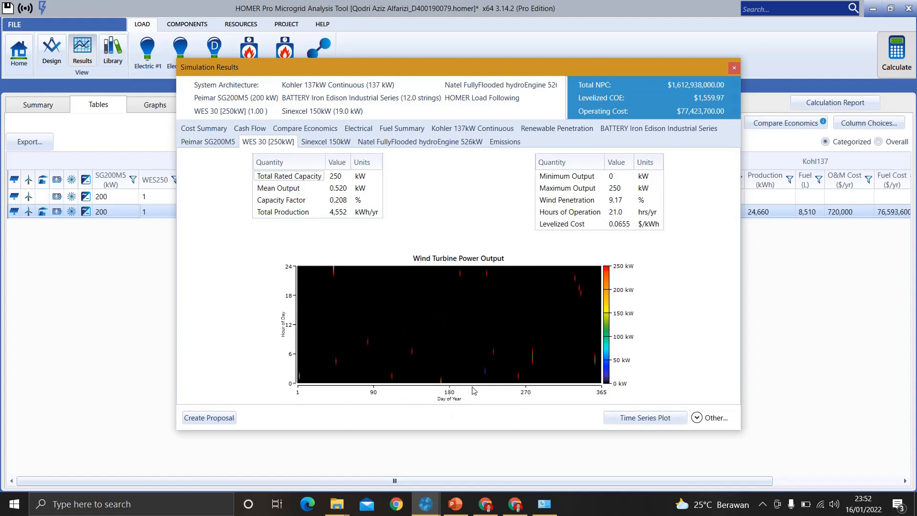
left_click(334, 141)
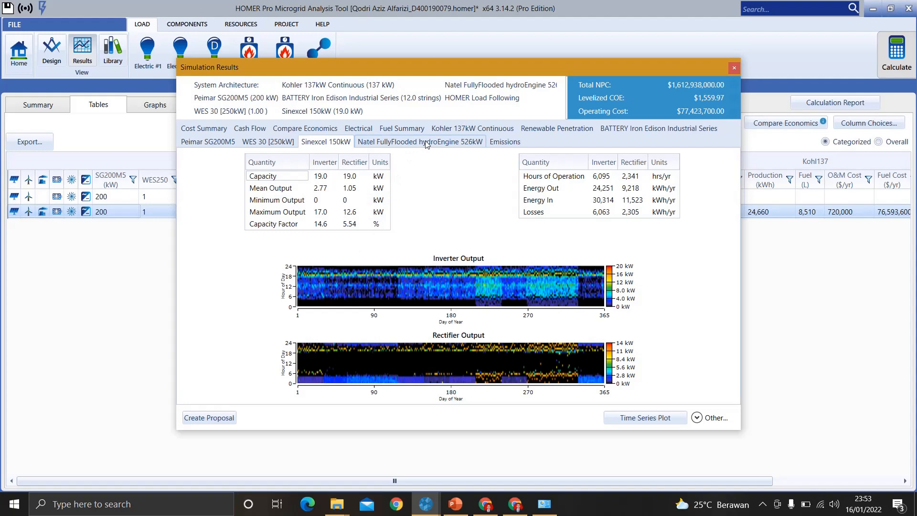
left_click(440, 145)
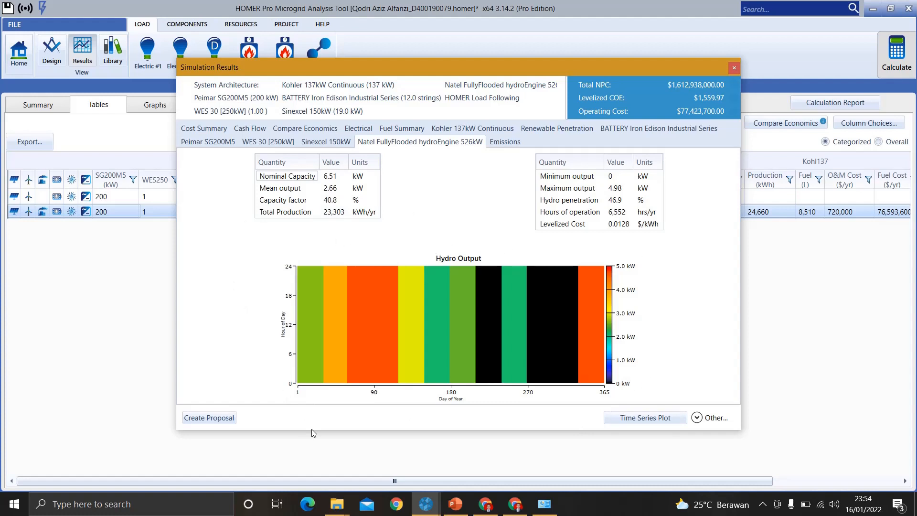
Examine the Kohler 137kW generator's simulated output and the Iron Edison battery's results, including its Energy Out.
left_click(462, 128)
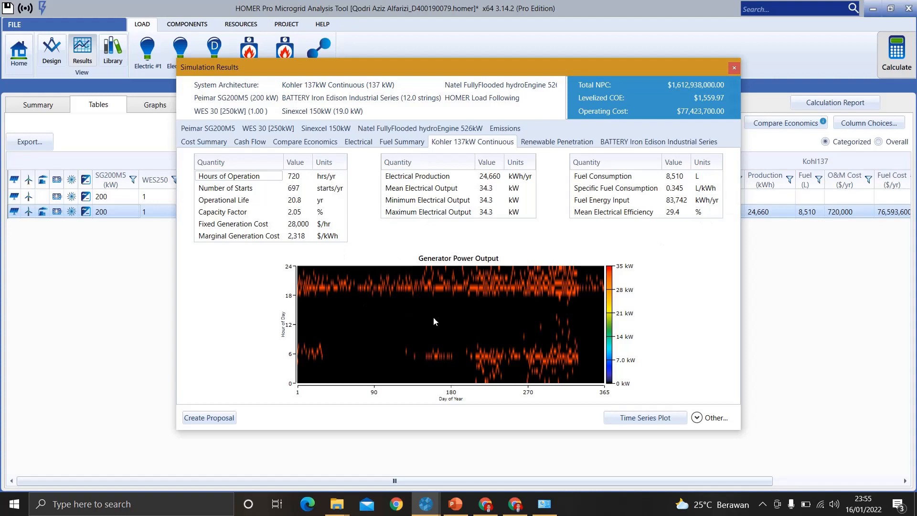
mouse_move(411, 285)
left_click(648, 144)
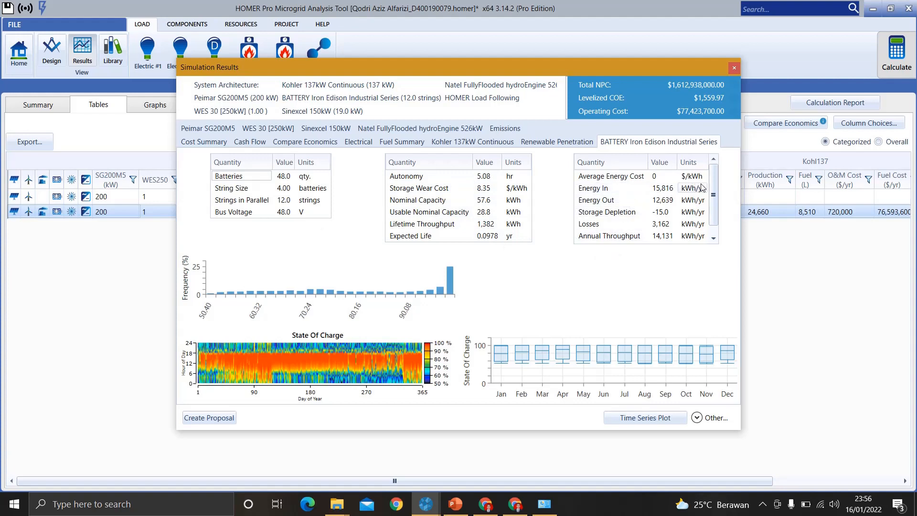
left_click(592, 203)
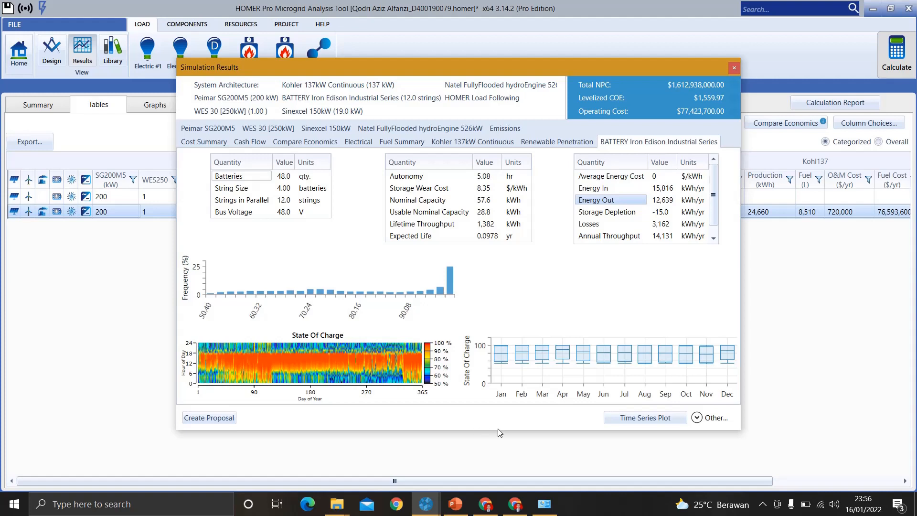
left_click(763, 504)
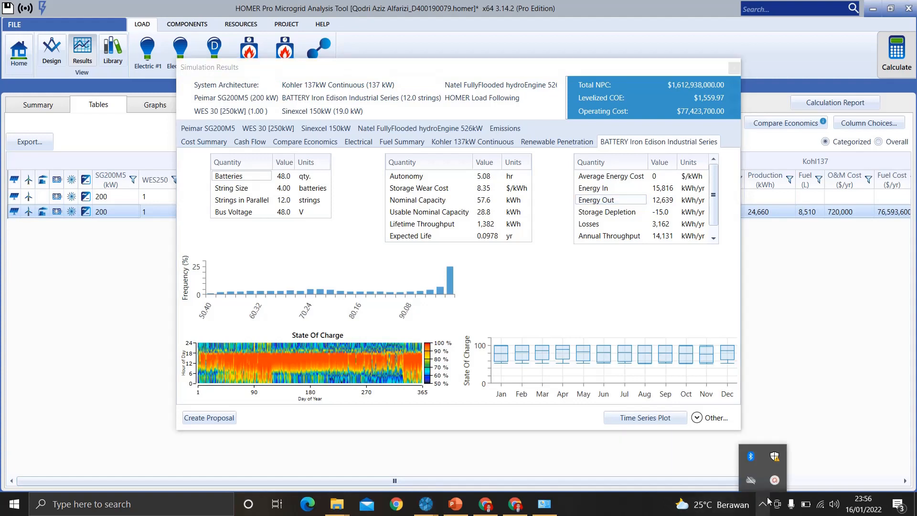
left_click(774, 481)
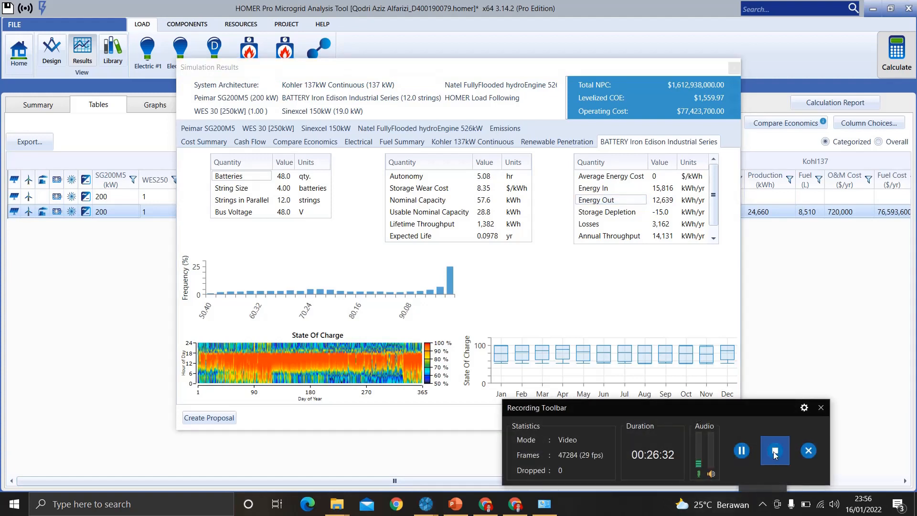